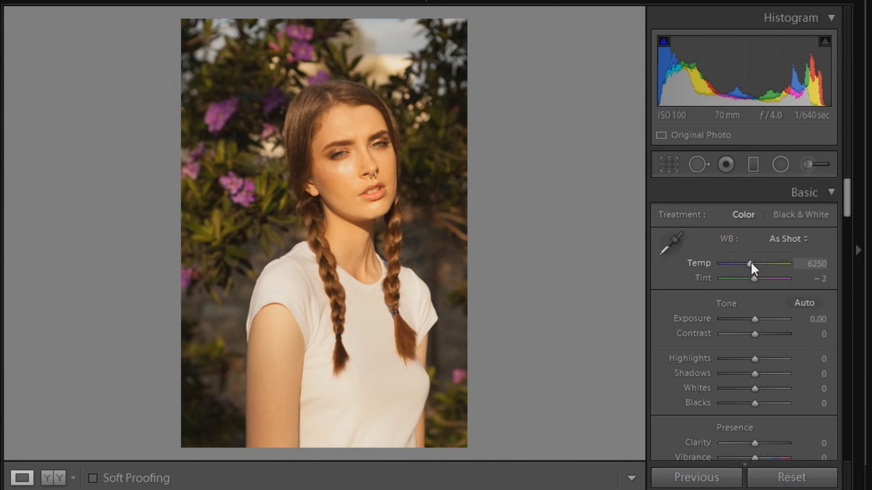
# - Cool the white balance to Temp 4738 and return Tint to 0
pyautogui.scroll(1, 751, 262)
pyautogui.moveTo(751, 262); pyautogui.dragTo(740, 263)
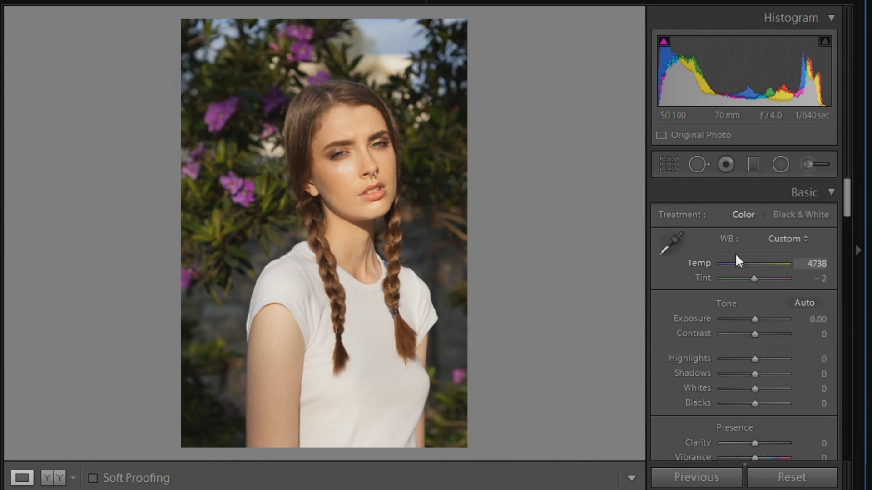
pyautogui.moveTo(756, 279); pyautogui.dragTo(757, 277)
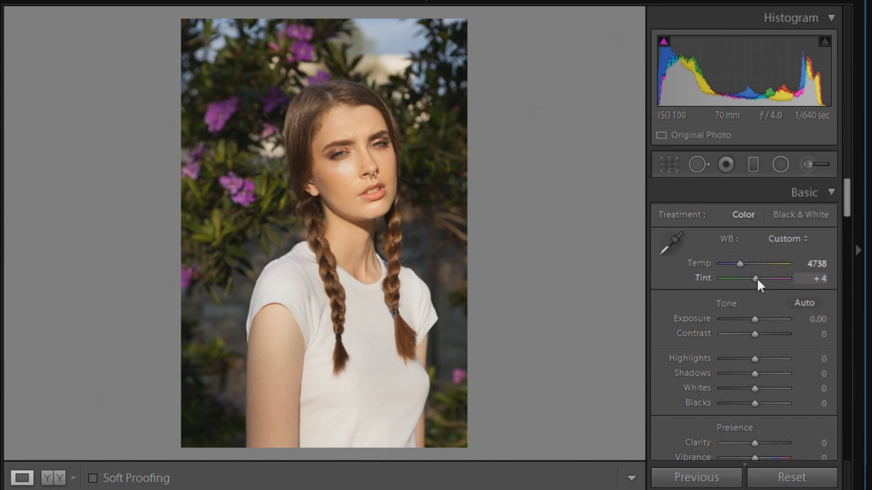
pyautogui.doubleClick(756, 278)
pyautogui.moveTo(756, 278); pyautogui.dragTo(757, 278)
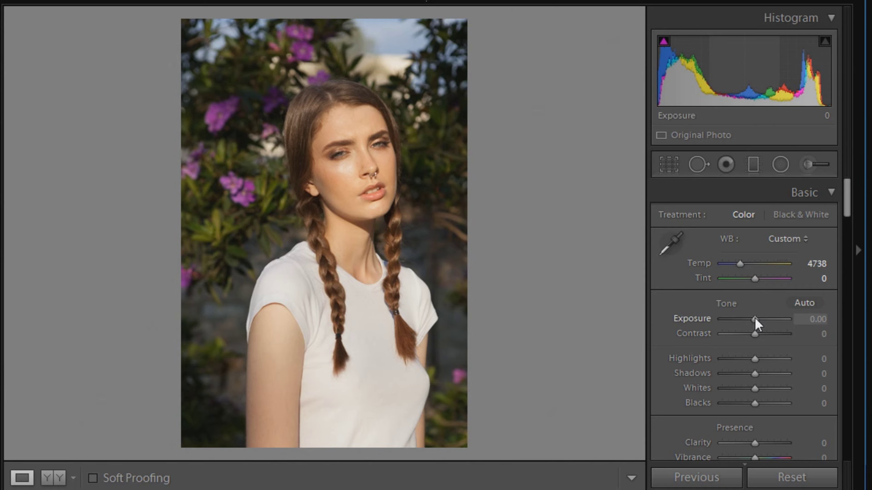
# - Raise Exposure to +0.12 and Clarity to +7
pyautogui.moveTo(754, 316); pyautogui.dragTo(755, 317)
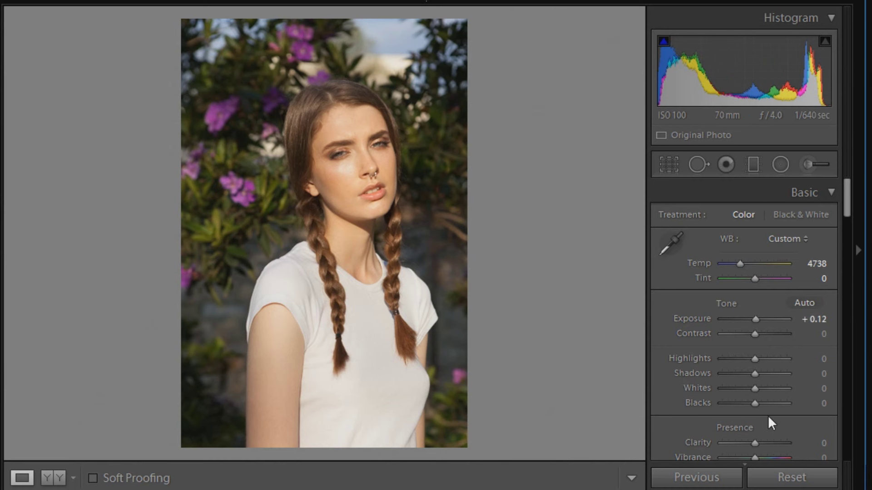
pyautogui.scroll(-5, 769, 413)
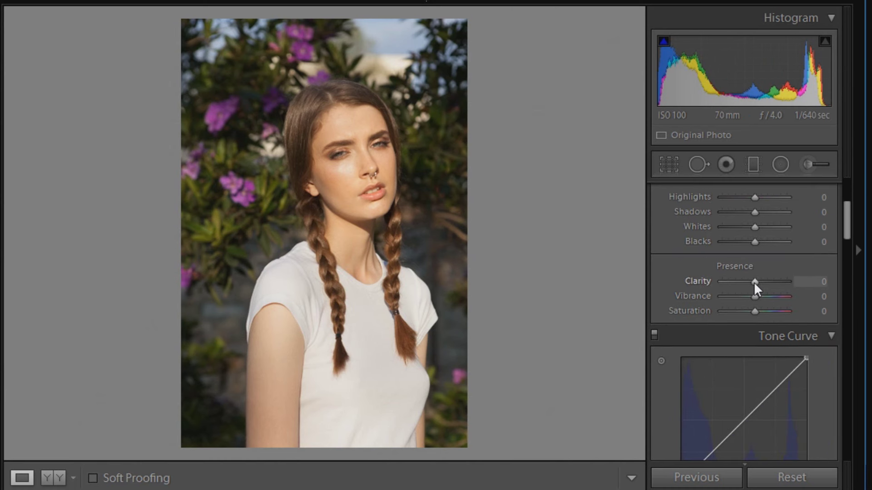
pyautogui.moveTo(754, 282); pyautogui.dragTo(755, 281)
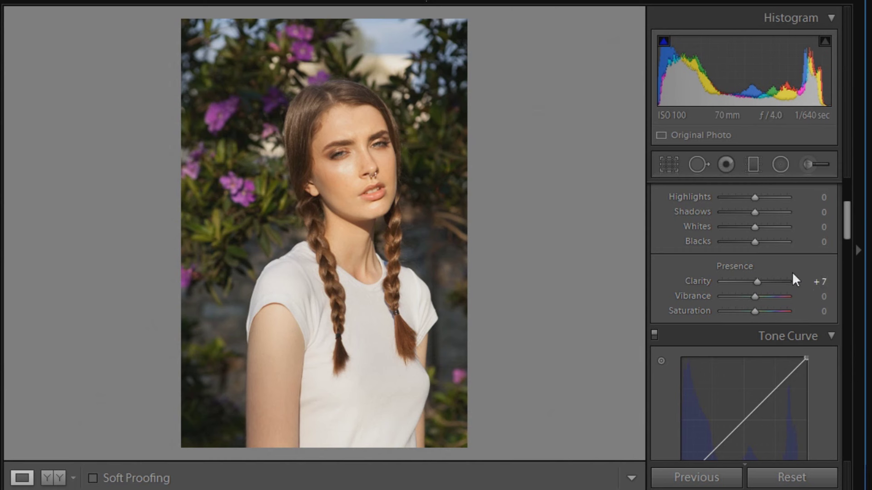
# - Switch the Tone Curve channel to RGB
pyautogui.scroll(-2, 818, 272)
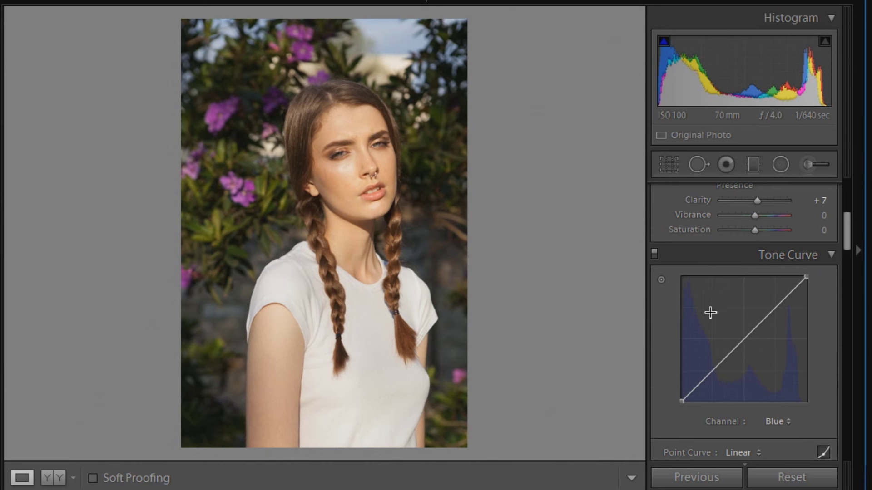
pyautogui.scroll(-3, 827, 341)
pyautogui.click(772, 341)
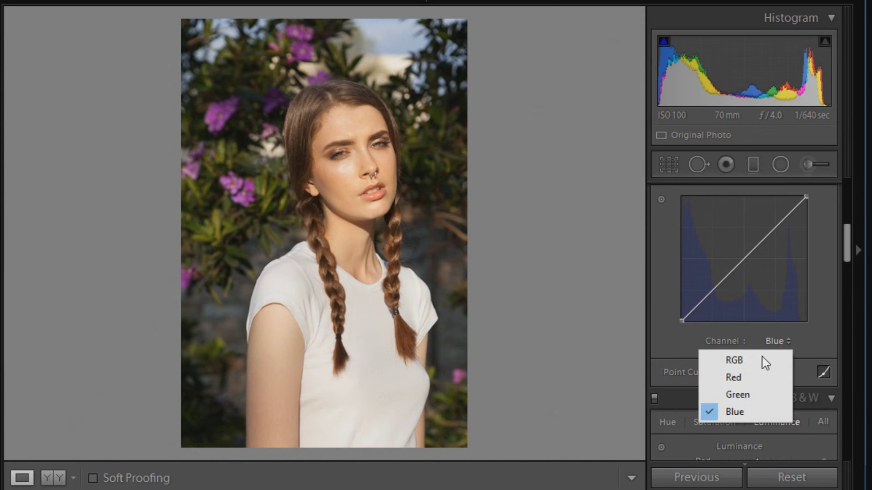
pyautogui.click(761, 356)
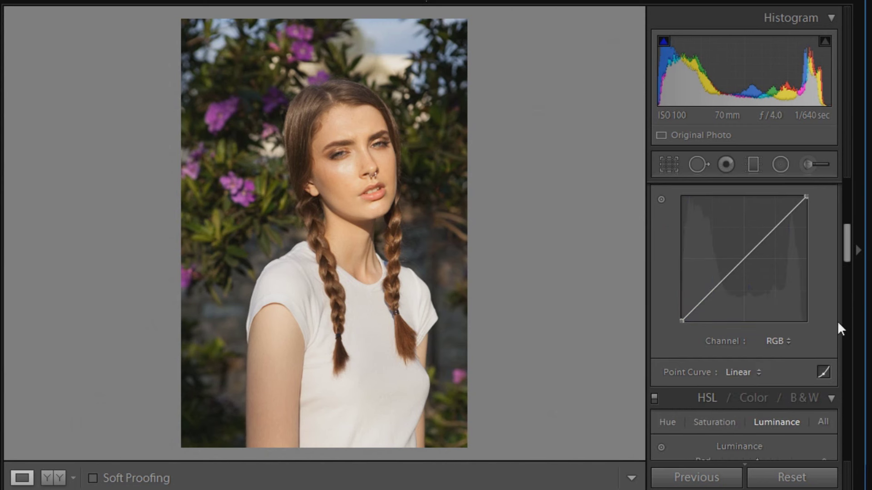
pyautogui.scroll(2, 830, 325)
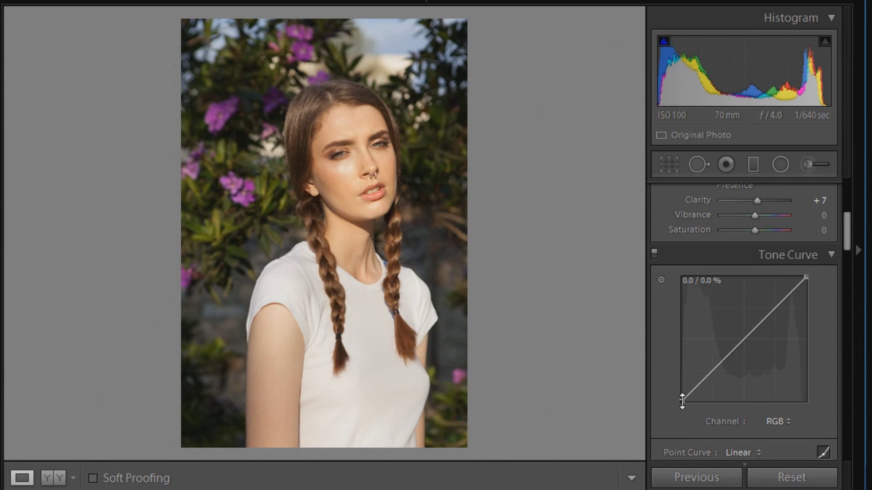
# - Lift the RGB black point slightly, add shadow and midtone points, and toggle the curve to compare
pyautogui.moveTo(681, 401); pyautogui.dragTo(681, 396)
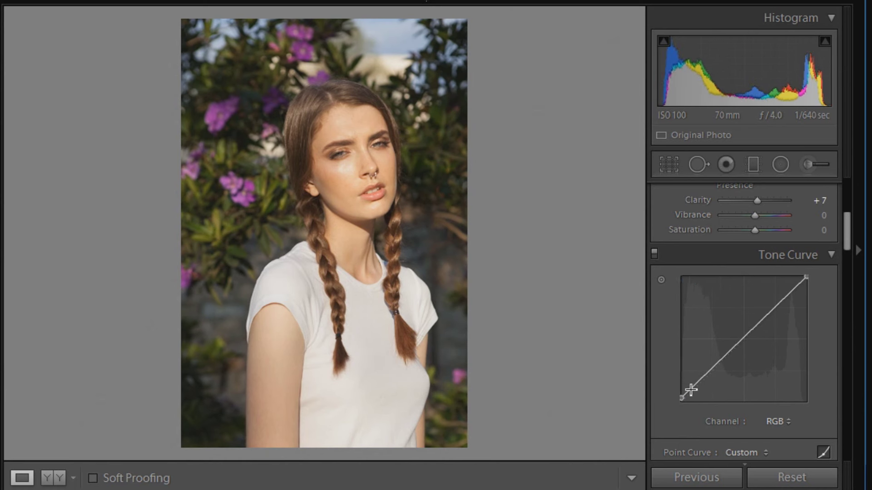
pyautogui.click(707, 373)
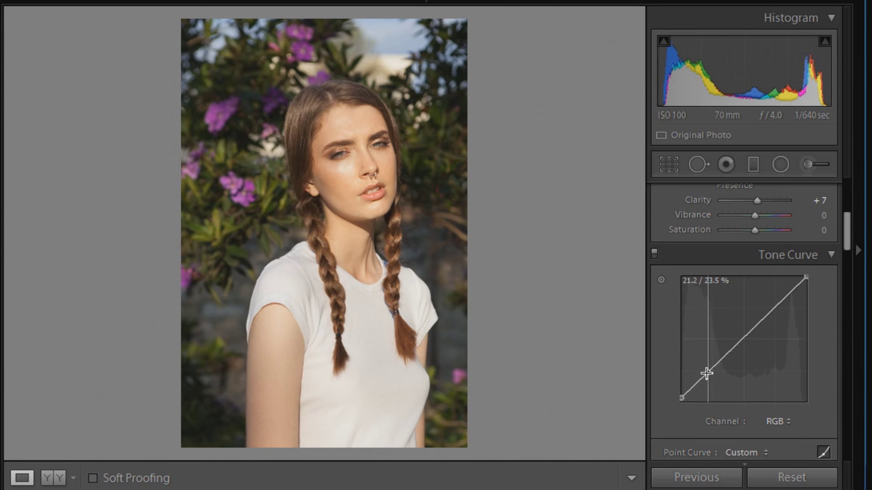
pyautogui.moveTo(707, 373)
pyautogui.mouseDown()
pyautogui.moveTo(707, 389)
pyautogui.moveTo(710, 379)
pyautogui.moveTo(701, 381)
pyautogui.mouseUp()
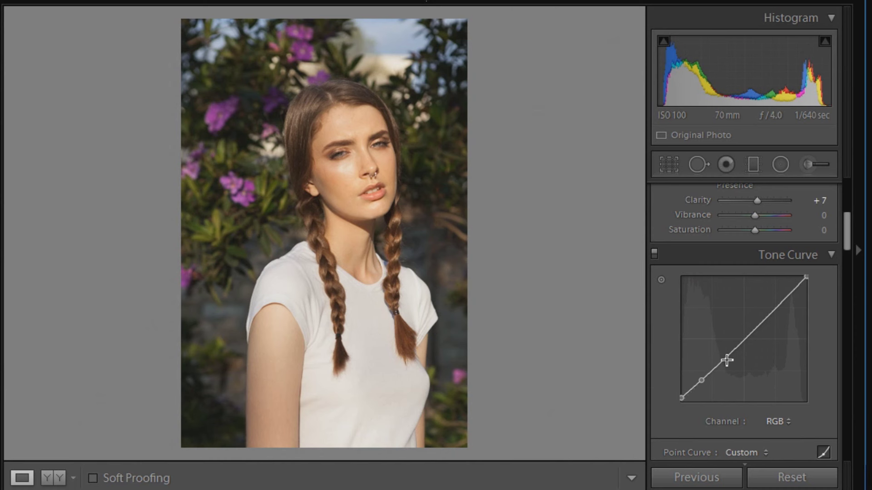
pyautogui.moveTo(724, 358); pyautogui.dragTo(734, 350)
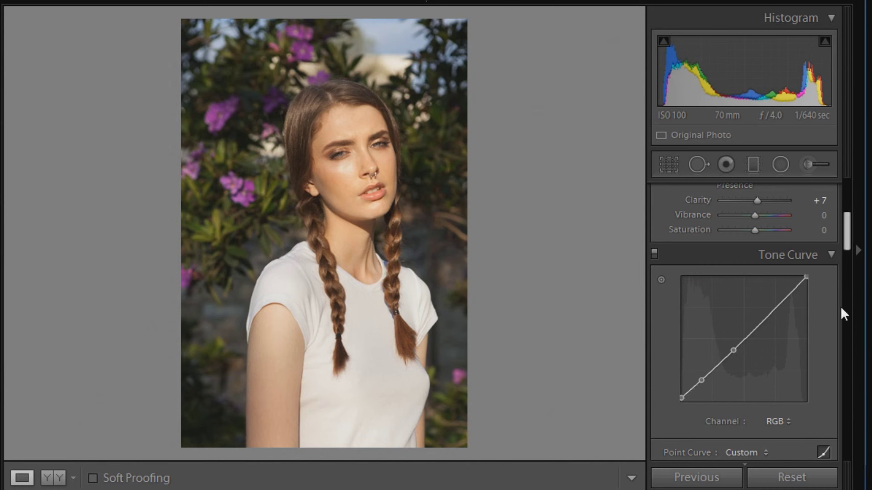
pyautogui.click(760, 326)
pyautogui.moveTo(760, 325); pyautogui.dragTo(781, 301)
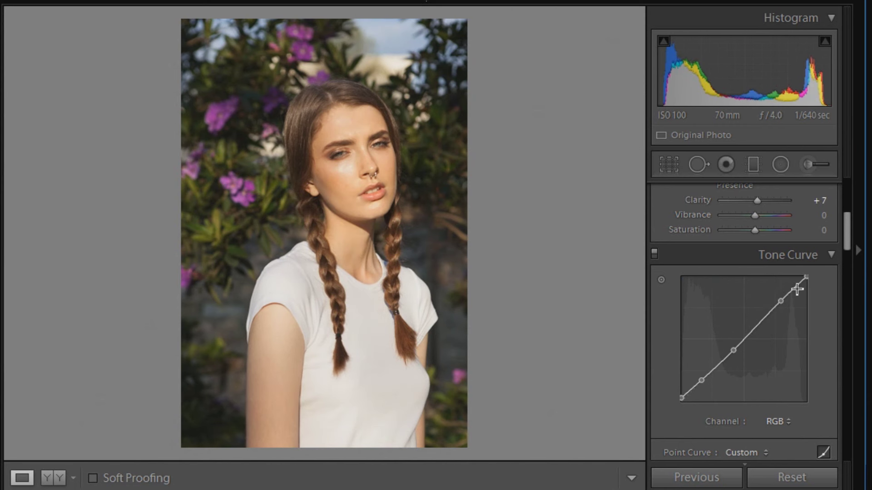
pyautogui.click(655, 252)
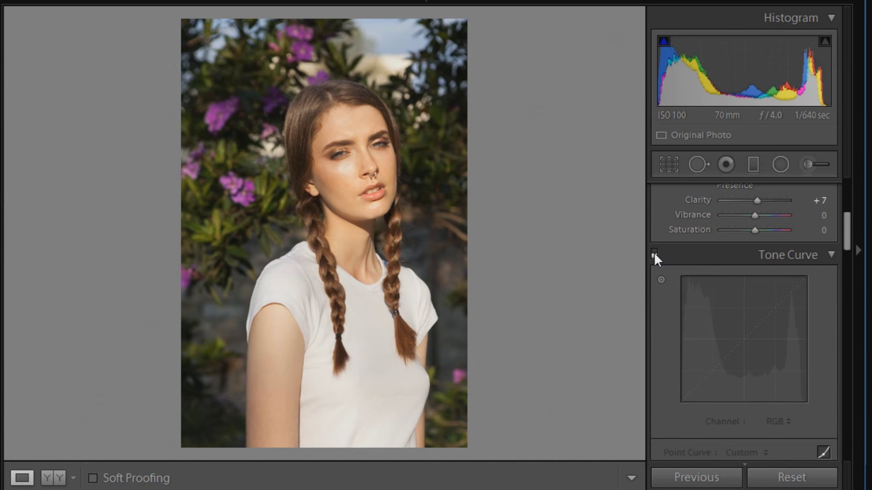
pyautogui.click(654, 253)
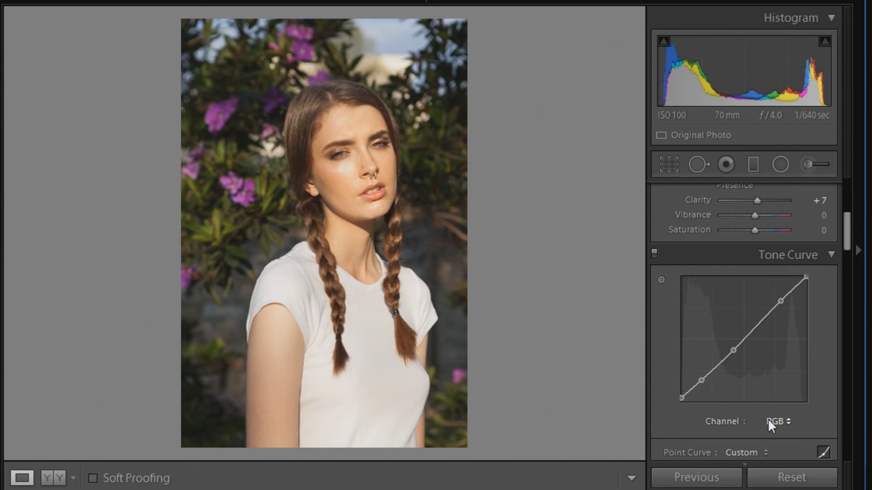
pyautogui.click(779, 421)
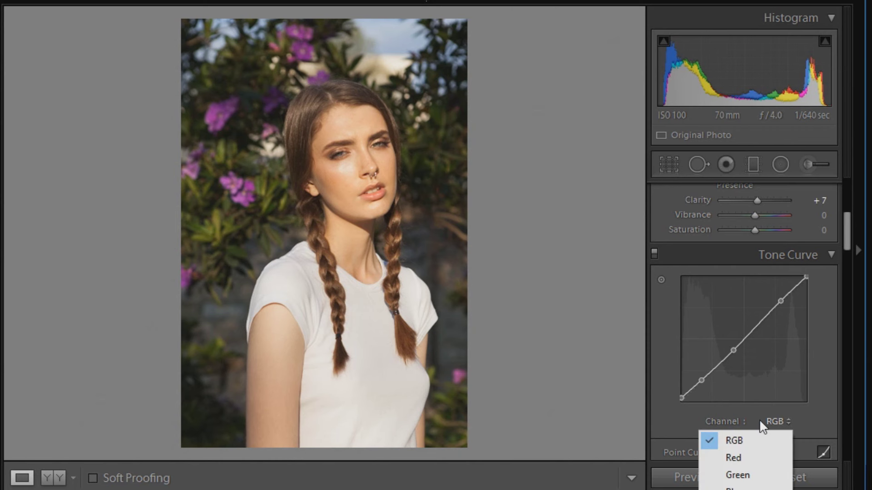
# - On the Red curve, lift the black point, raise shadow and upper-midtone points, and lower the white point to 94.9%
pyautogui.click(746, 460)
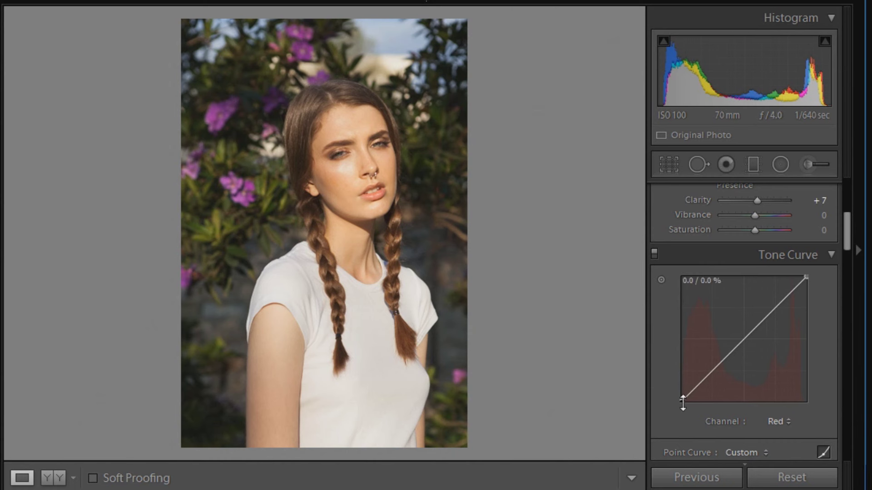
pyautogui.moveTo(683, 402); pyautogui.dragTo(682, 392)
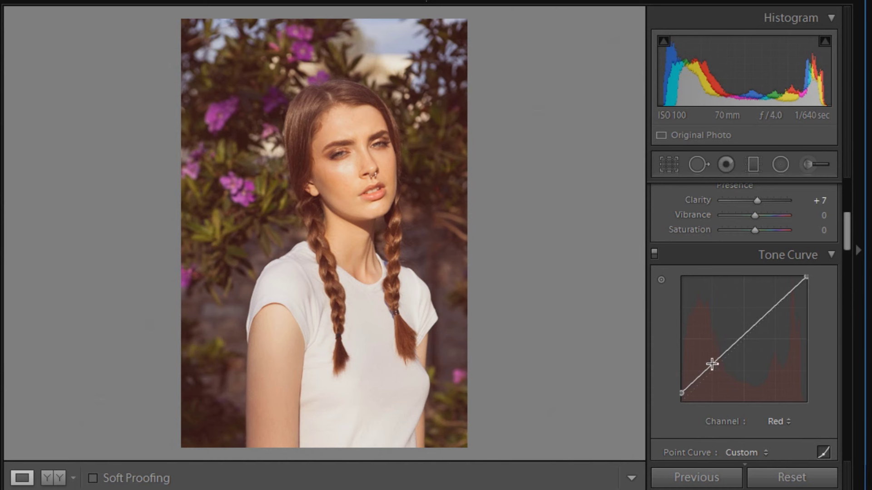
pyautogui.moveTo(705, 368); pyautogui.dragTo(708, 378)
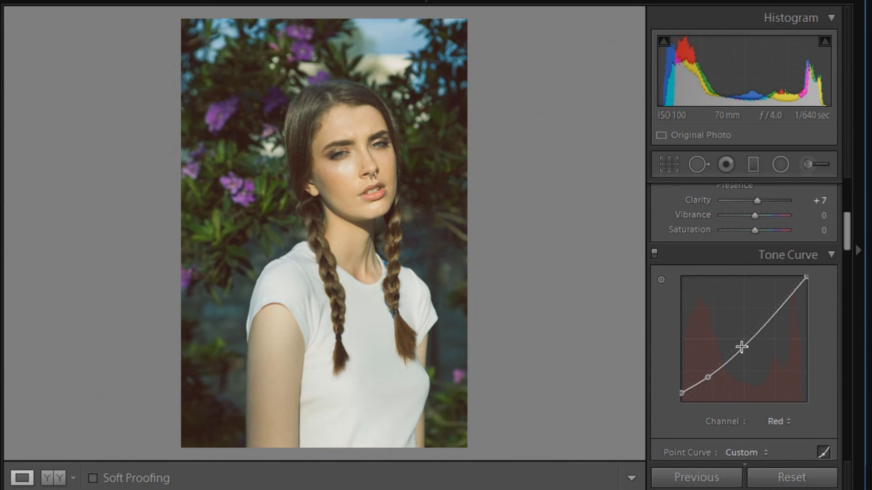
pyautogui.moveTo(765, 322); pyautogui.dragTo(765, 317)
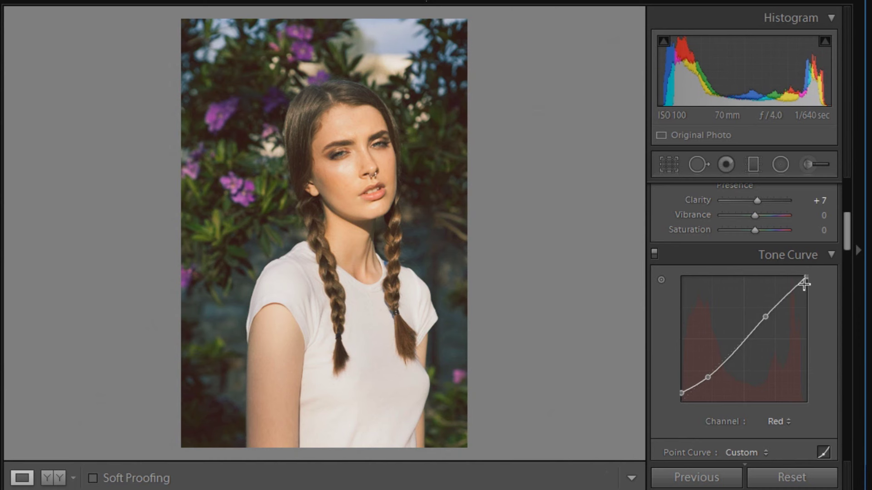
pyautogui.moveTo(804, 275); pyautogui.dragTo(807, 282)
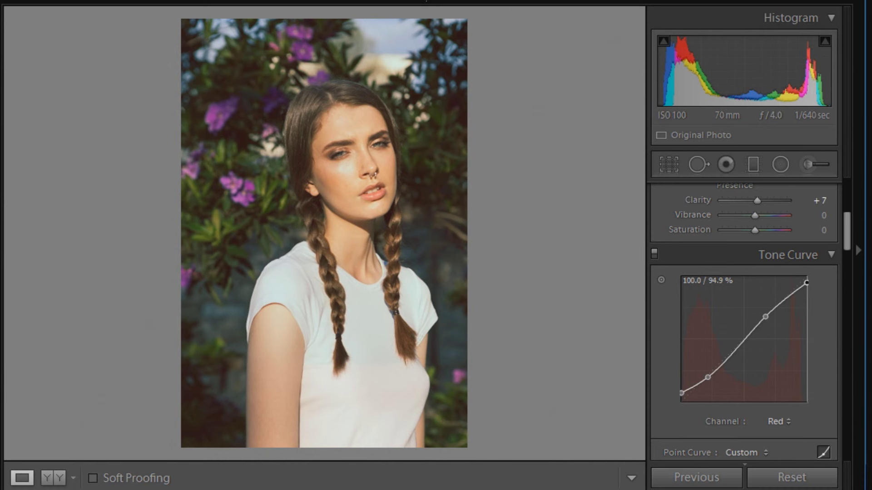
# - On the Green curve, add slightly raised points near 21% and 68%
pyautogui.click(780, 421)
pyautogui.click(756, 472)
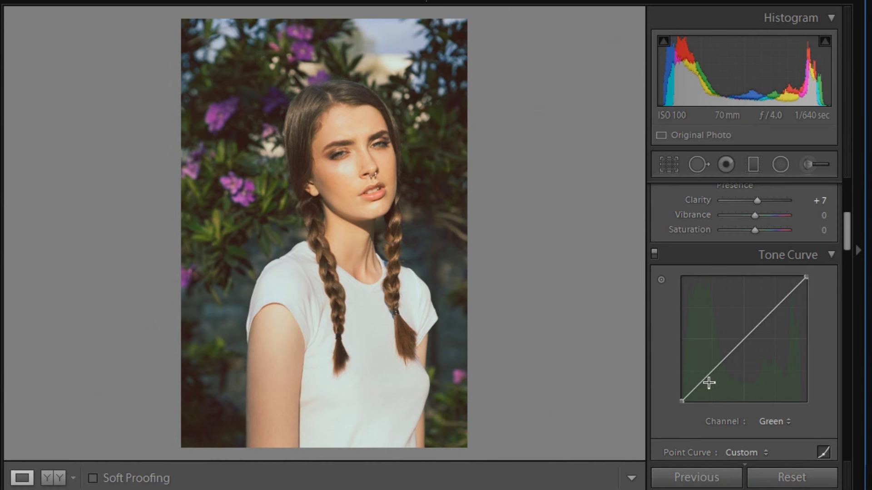
pyautogui.click(706, 378)
pyautogui.moveTo(706, 378); pyautogui.dragTo(718, 367)
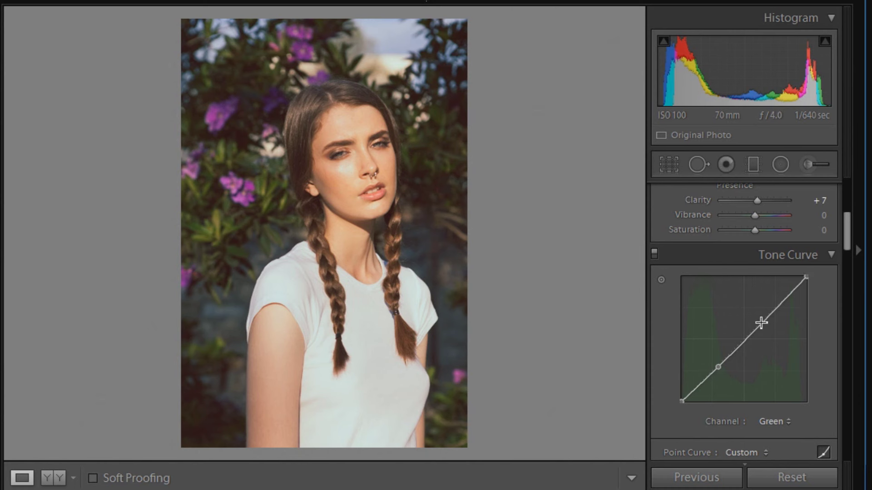
pyautogui.moveTo(761, 321); pyautogui.dragTo(769, 315)
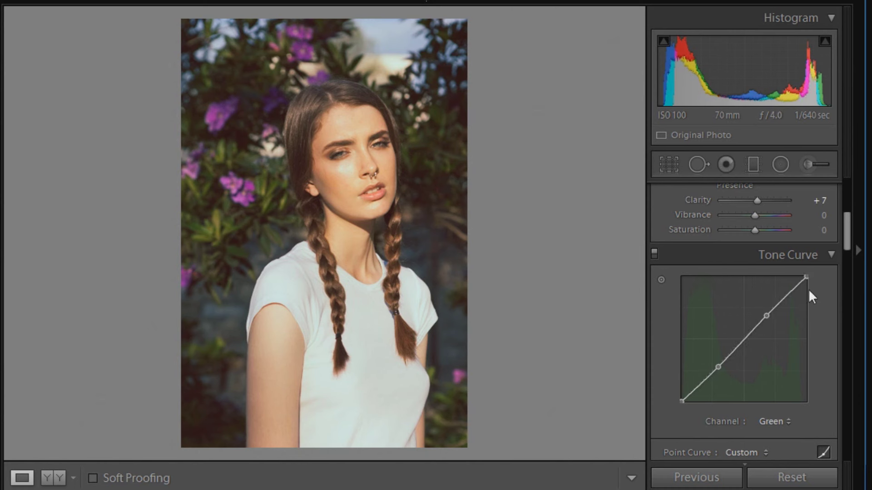
pyautogui.click(772, 422)
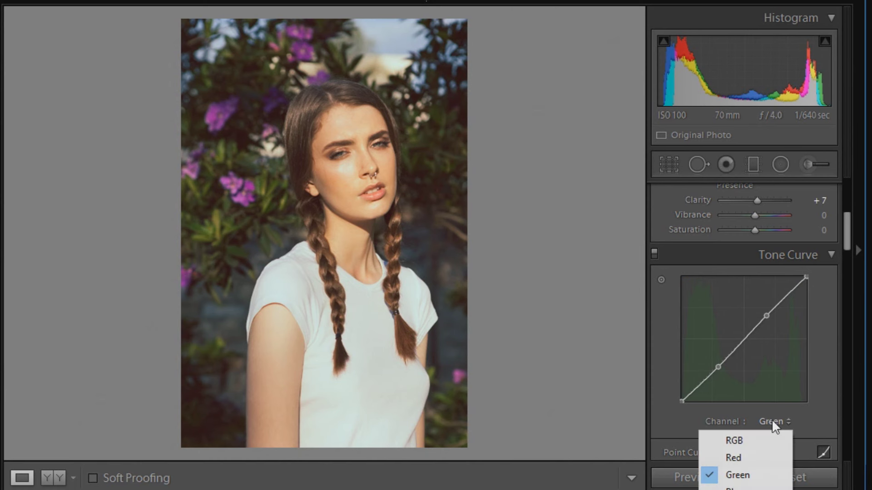
# - On the Blue curve, lift the black point slightly and add raised shadow and midtone points
pyautogui.click(767, 487)
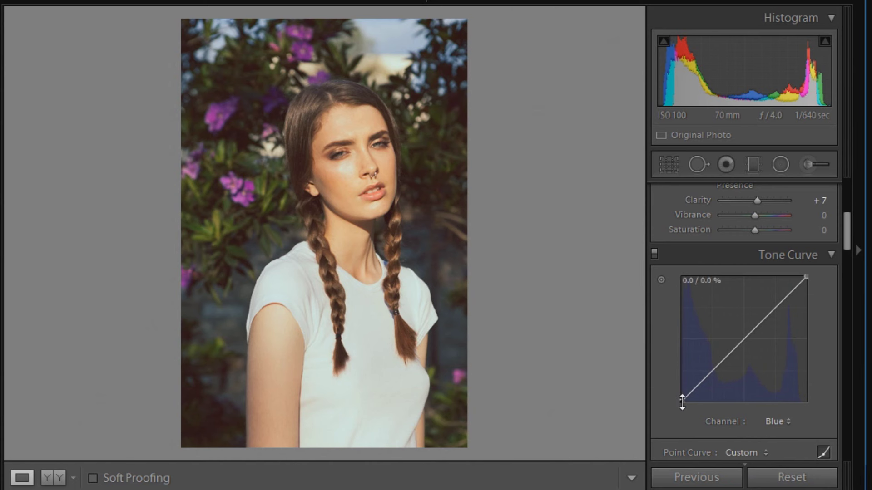
pyautogui.moveTo(682, 401); pyautogui.dragTo(681, 400)
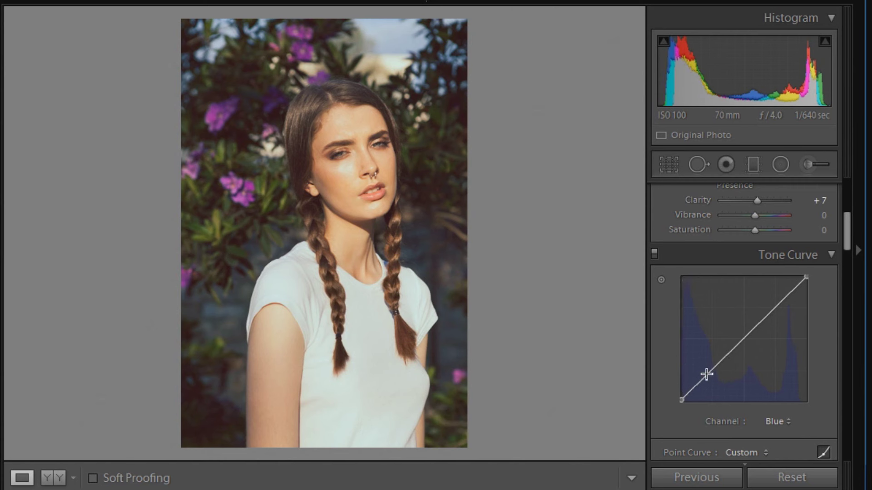
pyautogui.click(709, 371)
pyautogui.moveTo(708, 371); pyautogui.dragTo(720, 358)
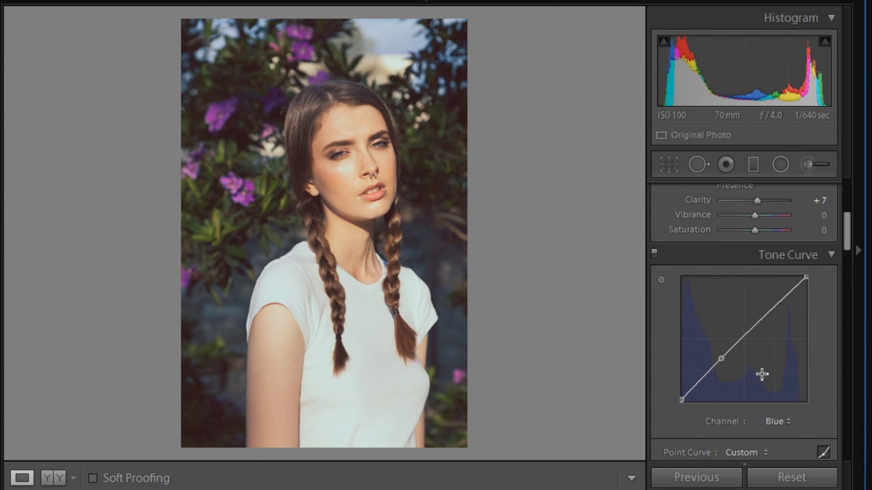
pyautogui.click(760, 319)
pyautogui.moveTo(760, 320); pyautogui.dragTo(751, 324)
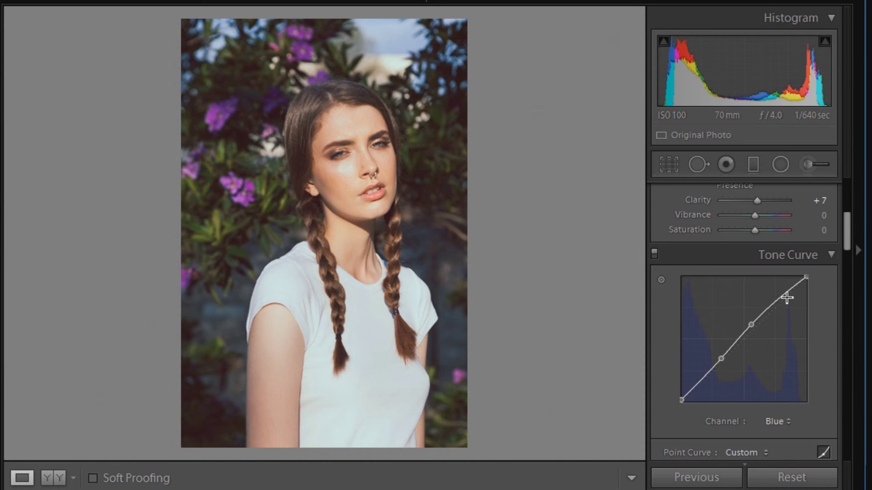
# - Add a blue highlight point, pull the white point down slightly, and toggle the curve to compare
pyautogui.click(784, 295)
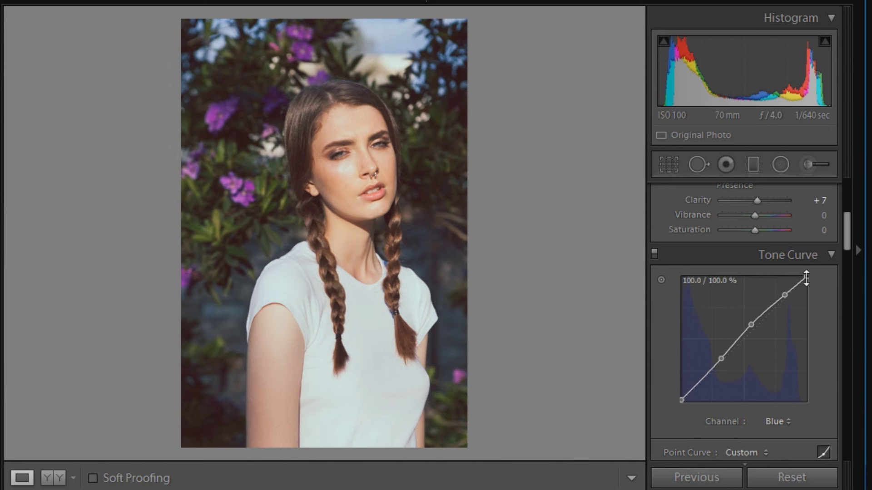
pyautogui.moveTo(806, 279); pyautogui.dragTo(805, 282)
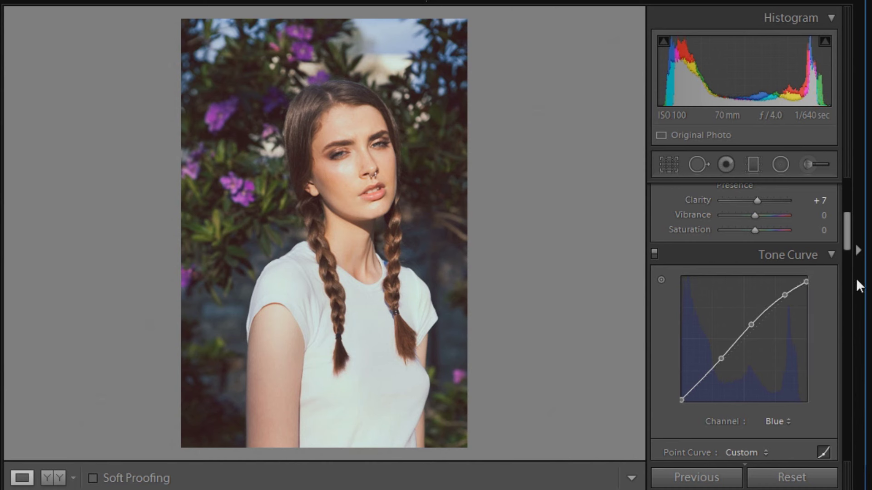
pyautogui.click(654, 253)
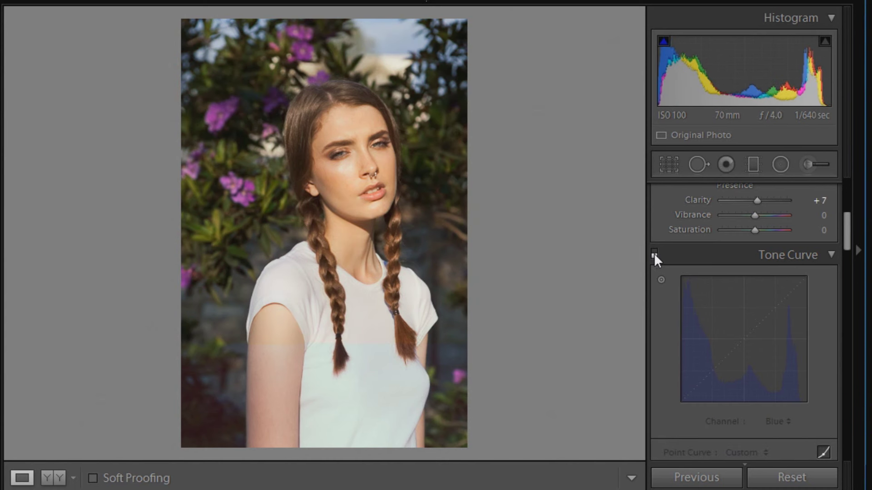
pyautogui.click(655, 253)
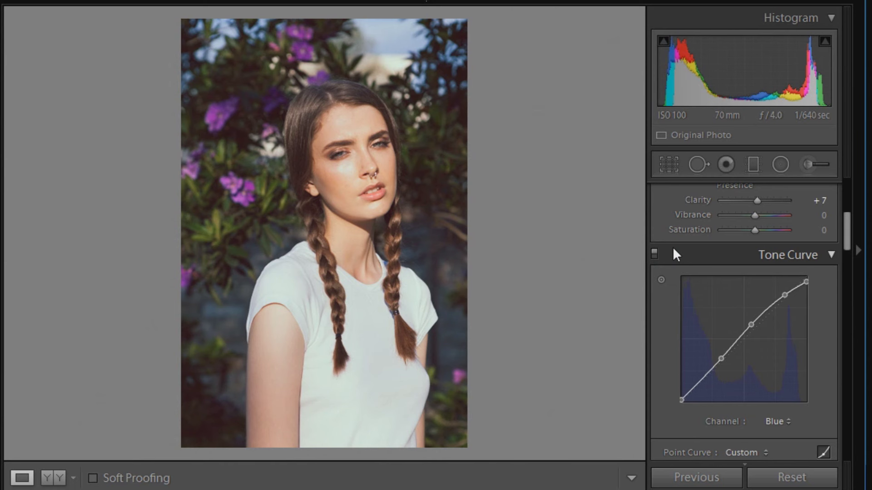
# - In HSL Hue, set Red to −4, Orange to +7 and Green to −31
pyautogui.scroll(-3, 825, 323)
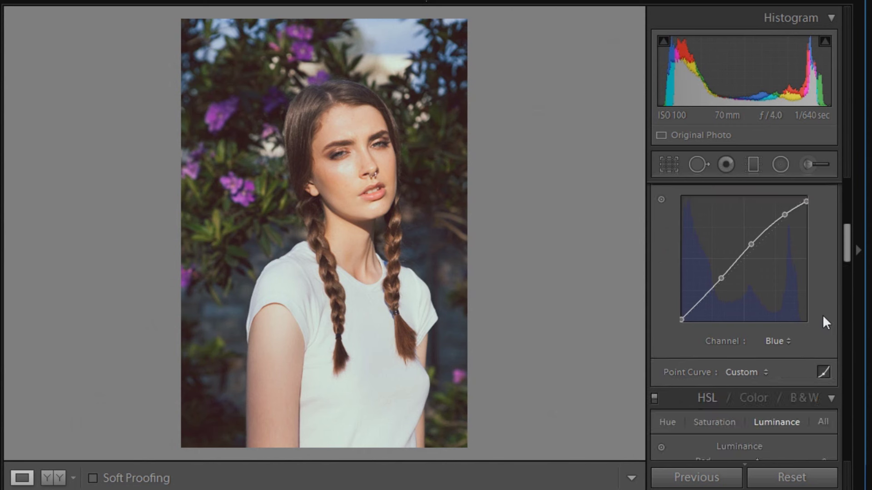
pyautogui.scroll(-6, 816, 293)
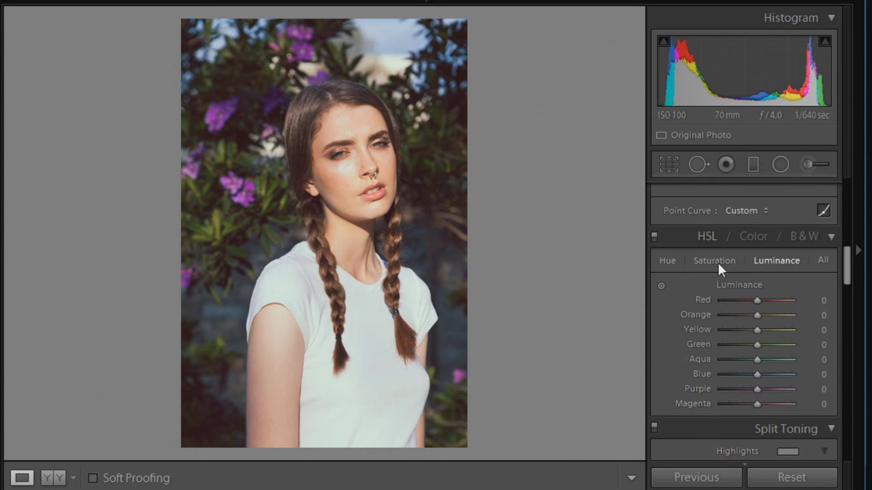
pyautogui.click(668, 261)
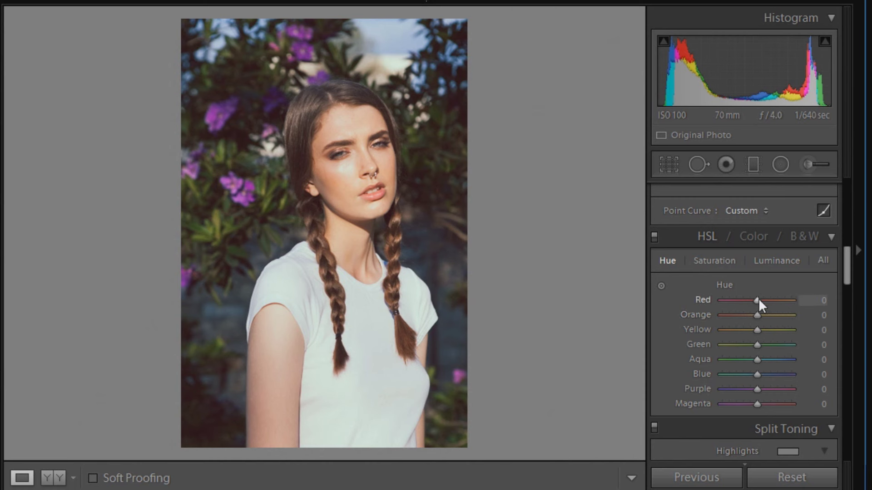
pyautogui.moveTo(757, 299); pyautogui.dragTo(756, 300)
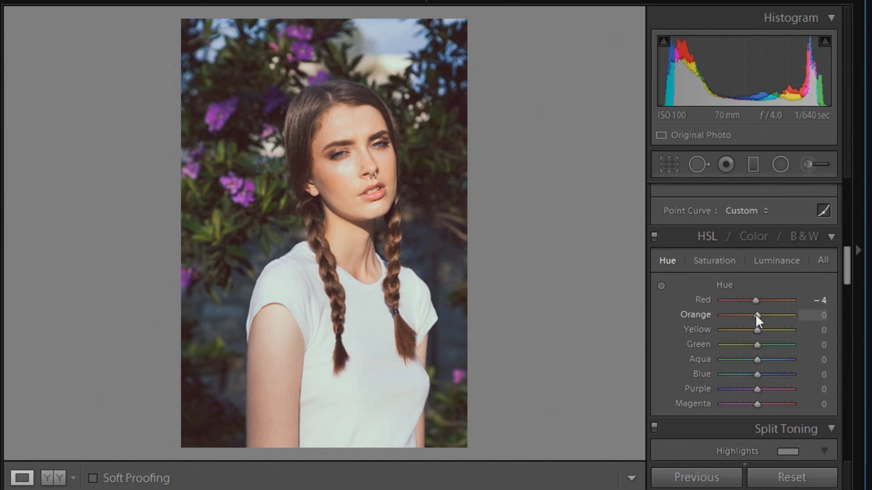
pyautogui.moveTo(756, 314); pyautogui.dragTo(785, 319)
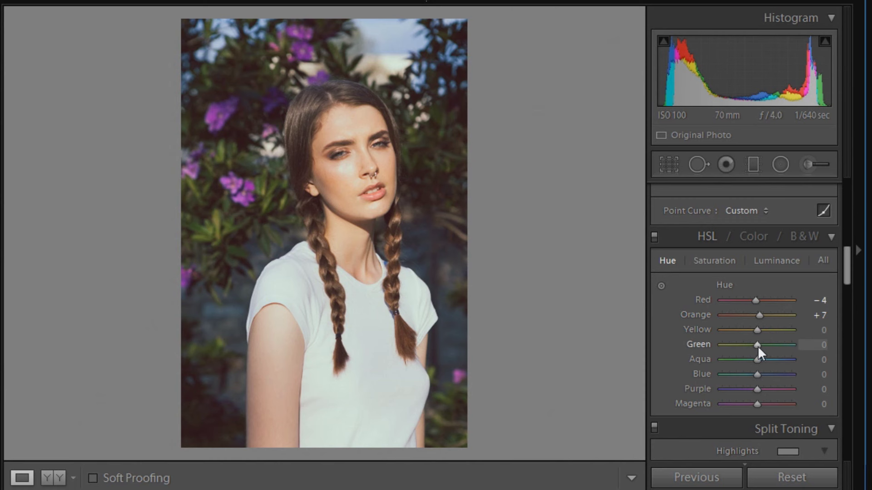
pyautogui.moveTo(756, 345); pyautogui.dragTo(749, 346)
# - Set the Aqua hue to +2, Blue to +20 and Magenta to −31
pyautogui.scroll(-5, 750, 347)
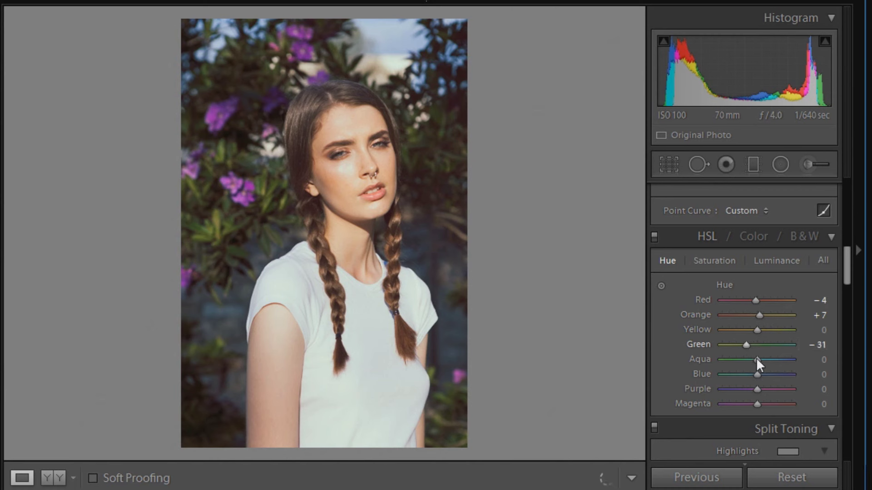
pyautogui.moveTo(756, 359); pyautogui.dragTo(757, 359)
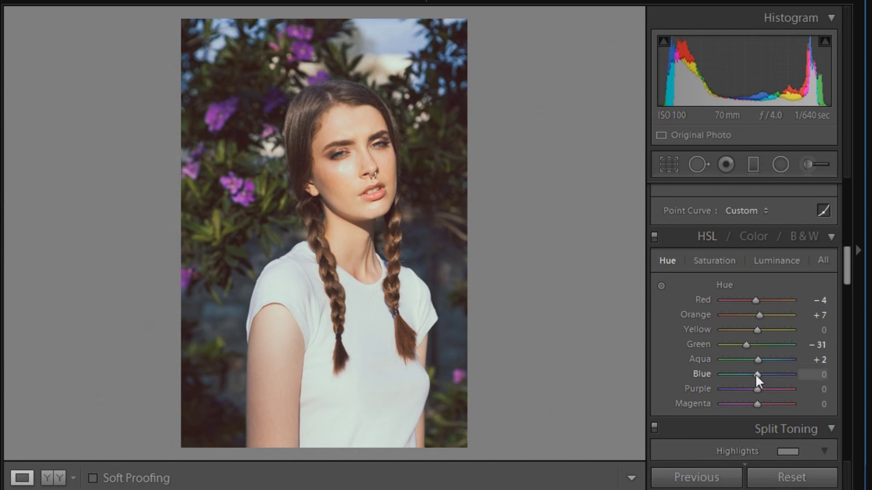
pyautogui.moveTo(756, 374); pyautogui.dragTo(762, 373)
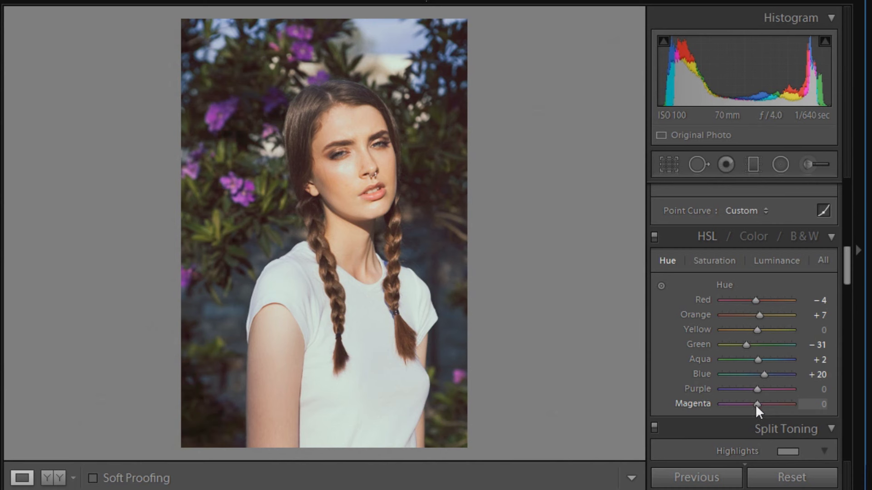
pyautogui.moveTo(756, 404); pyautogui.dragTo(745, 404)
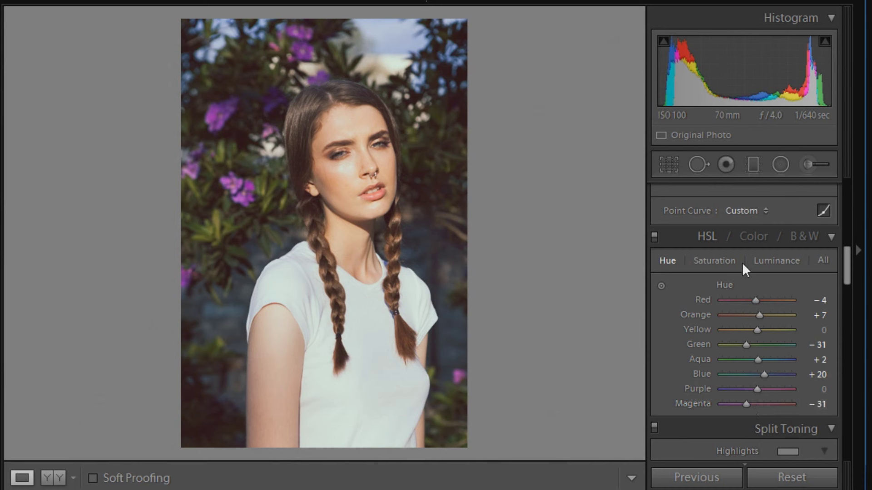
# - In HSL Saturation, set Green −51, Aqua +9, Blue +9, Purple −13 and Magenta −9
pyautogui.click(713, 260)
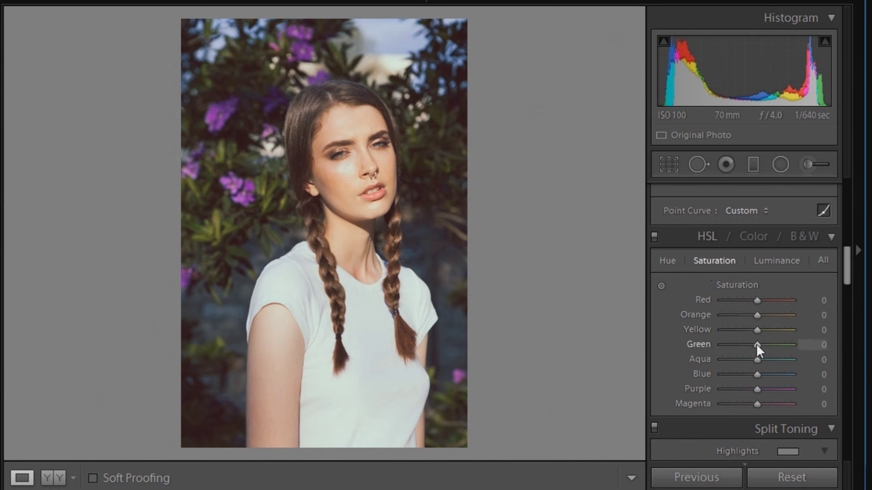
pyautogui.moveTo(756, 344); pyautogui.dragTo(738, 344)
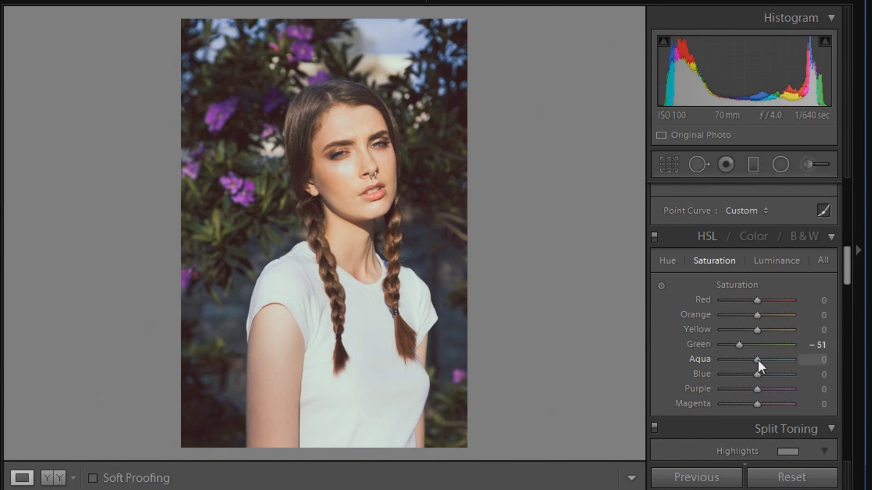
pyautogui.moveTo(757, 359); pyautogui.dragTo(761, 358)
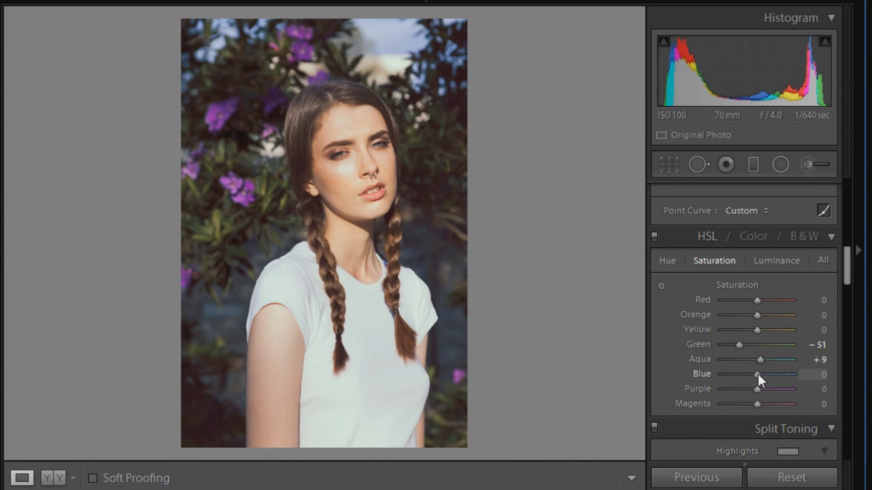
pyautogui.moveTo(757, 373); pyautogui.dragTo(760, 373)
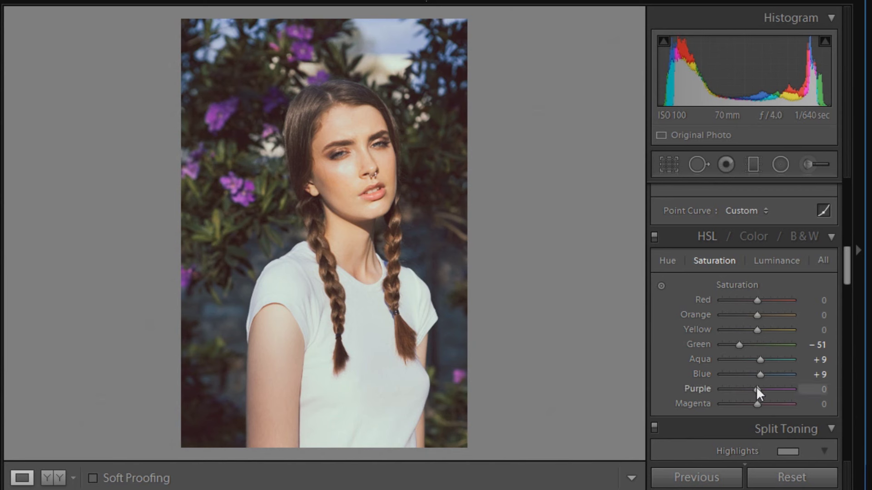
pyautogui.moveTo(756, 386); pyautogui.dragTo(751, 385)
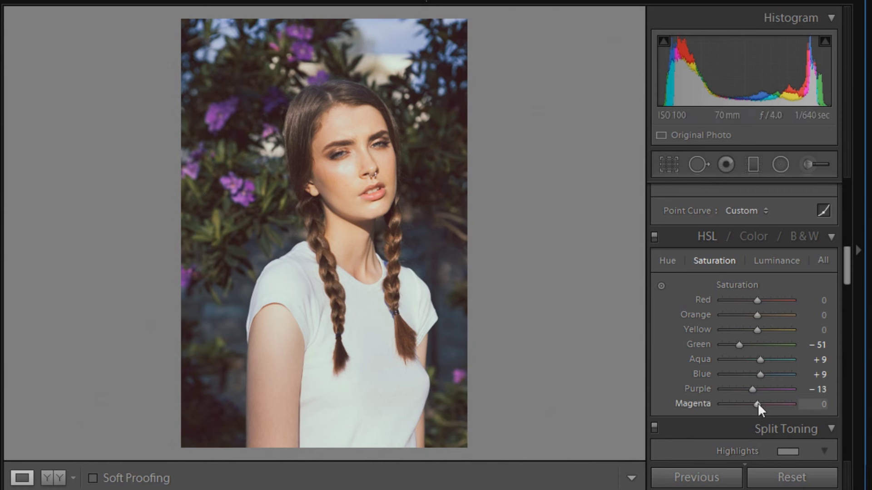
pyautogui.moveTo(757, 403); pyautogui.dragTo(753, 403)
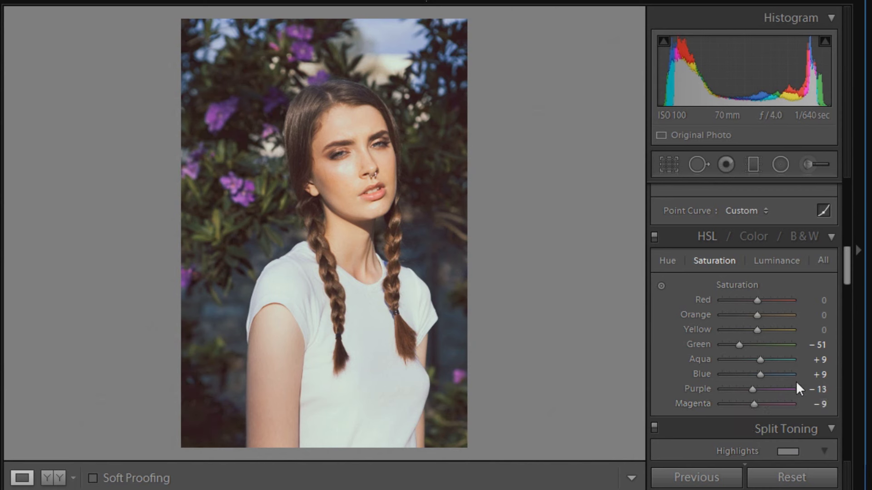
# - In HSL Luminance, set Orange to +2, Green to +13 and Purple to +20
pyautogui.click(772, 257)
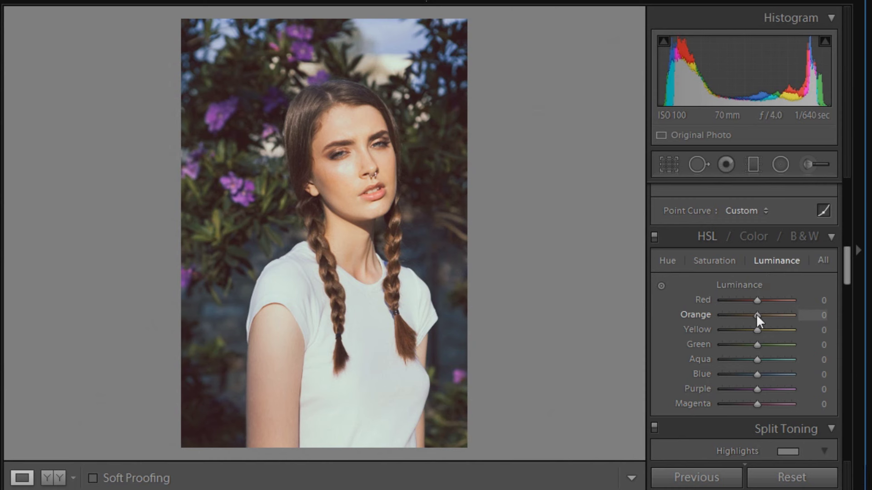
pyautogui.moveTo(756, 314); pyautogui.dragTo(757, 314)
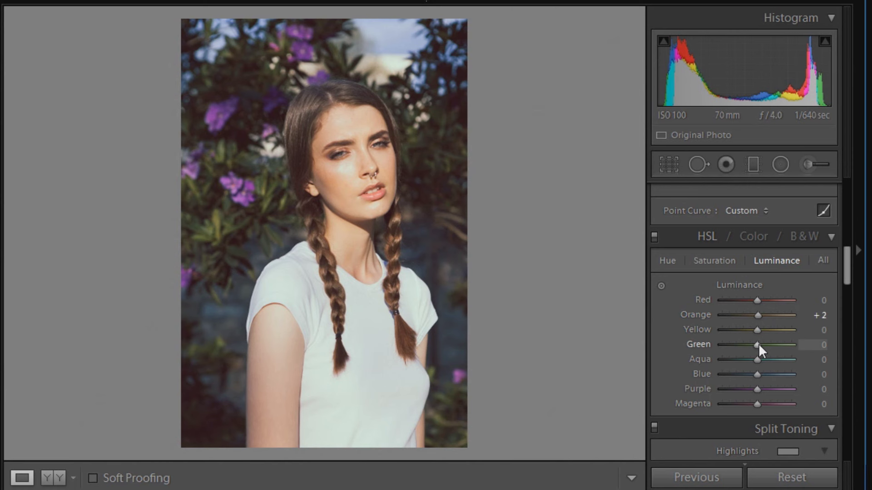
pyautogui.moveTo(759, 345); pyautogui.dragTo(763, 345)
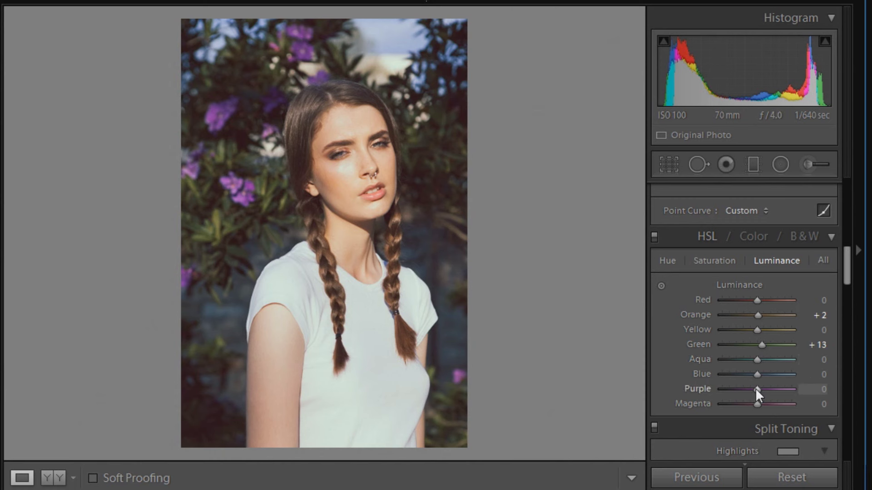
pyautogui.moveTo(757, 388); pyautogui.dragTo(764, 388)
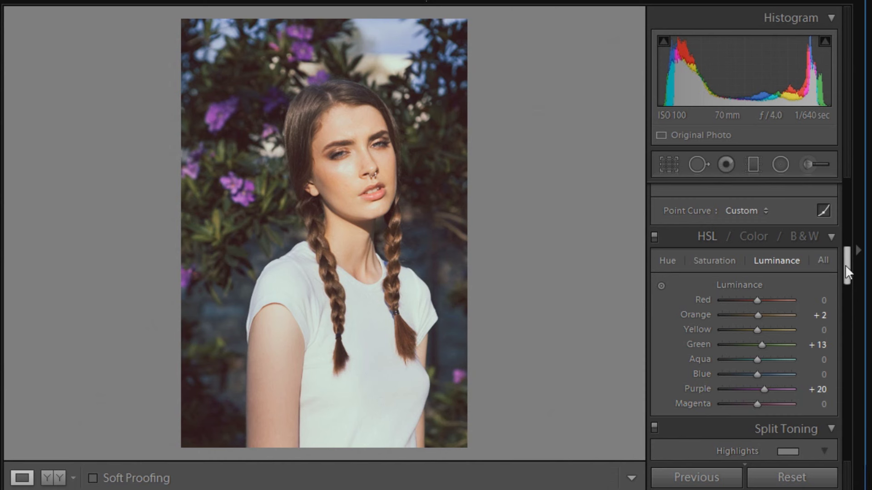
pyautogui.moveTo(845, 265); pyautogui.dragTo(843, 293)
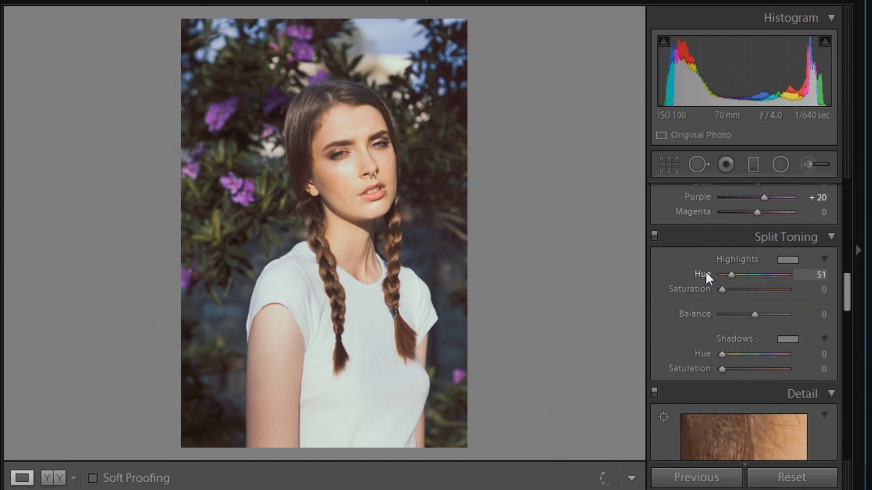
# - Give the split-tone highlights a warm tint at Hue 52, Saturation 10
pyautogui.click(787, 259)
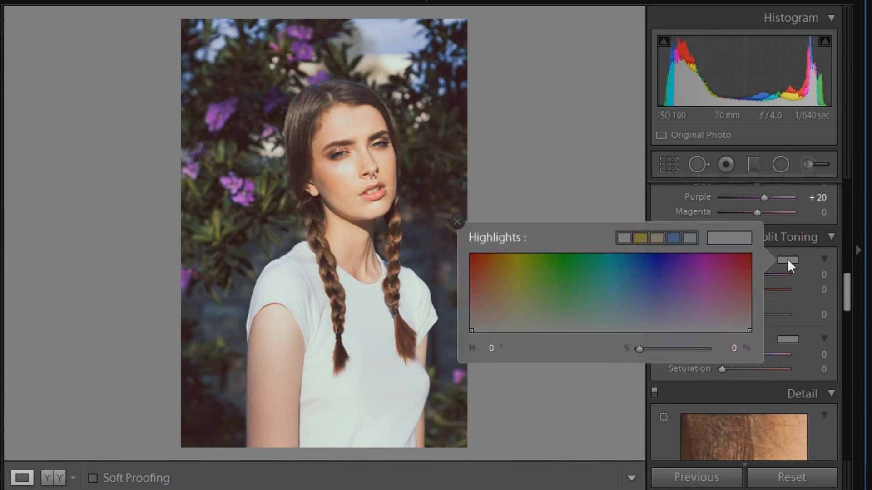
pyautogui.moveTo(472, 330)
pyautogui.mouseDown()
pyautogui.moveTo(482, 316)
pyautogui.moveTo(526, 315)
pyautogui.moveTo(508, 313)
pyautogui.moveTo(510, 323)
pyautogui.mouseUp()
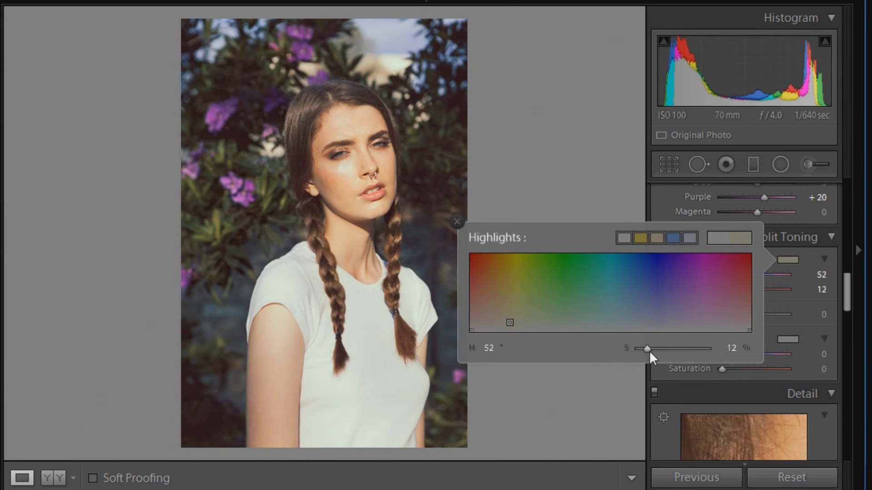
pyautogui.moveTo(650, 352); pyautogui.dragTo(645, 348)
pyautogui.click(835, 266)
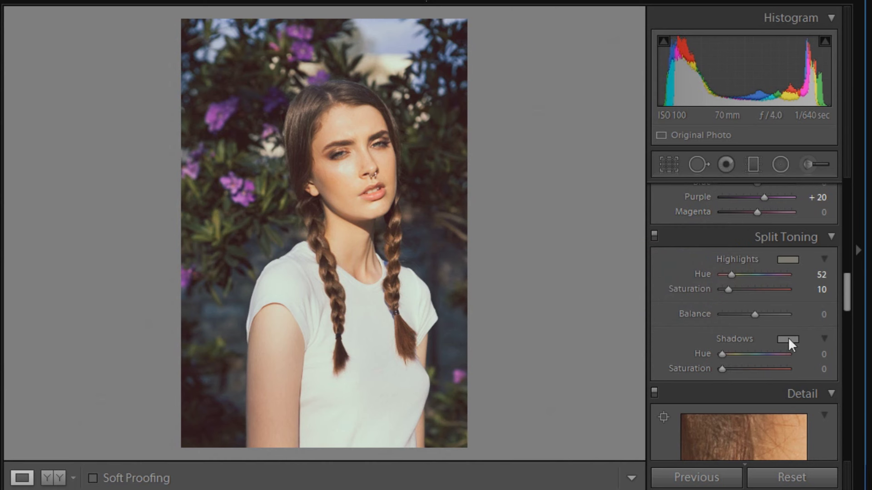
# - Tint the split-tone shadows blue at Hue 239, Saturation 29, and set Balance to +2
pyautogui.click(786, 341)
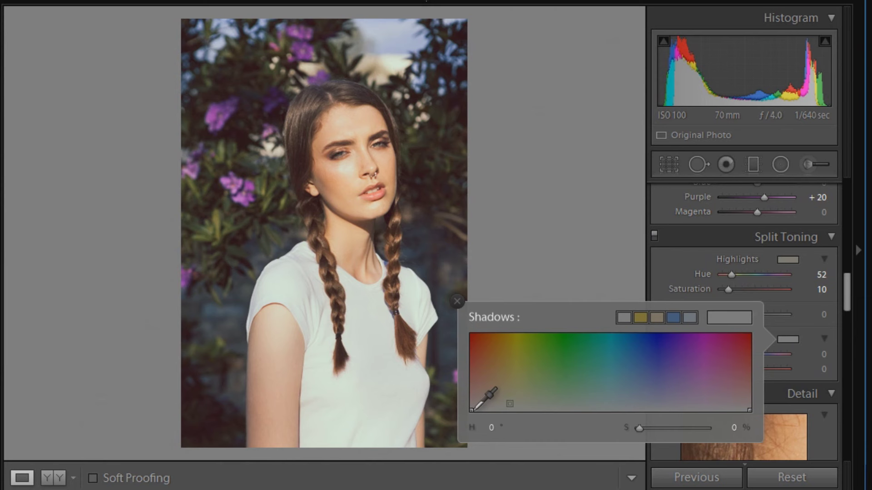
pyautogui.moveTo(474, 409); pyautogui.dragTo(656, 397)
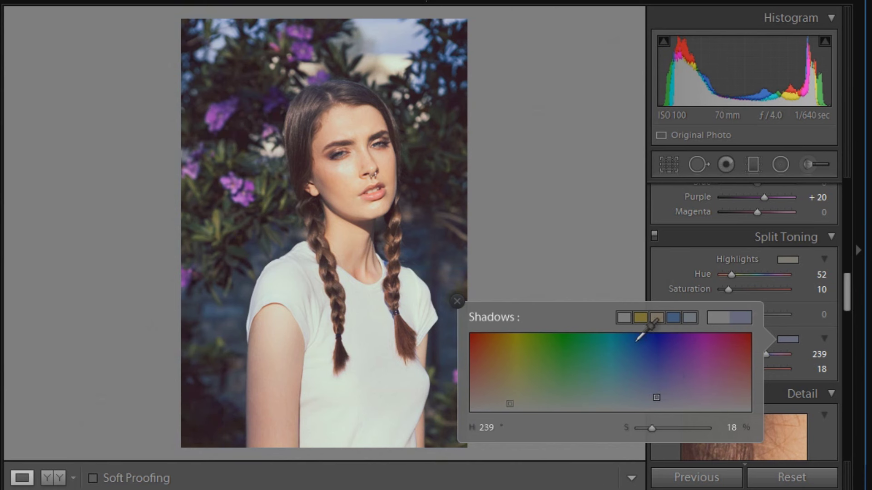
pyautogui.moveTo(650, 427); pyautogui.dragTo(658, 425)
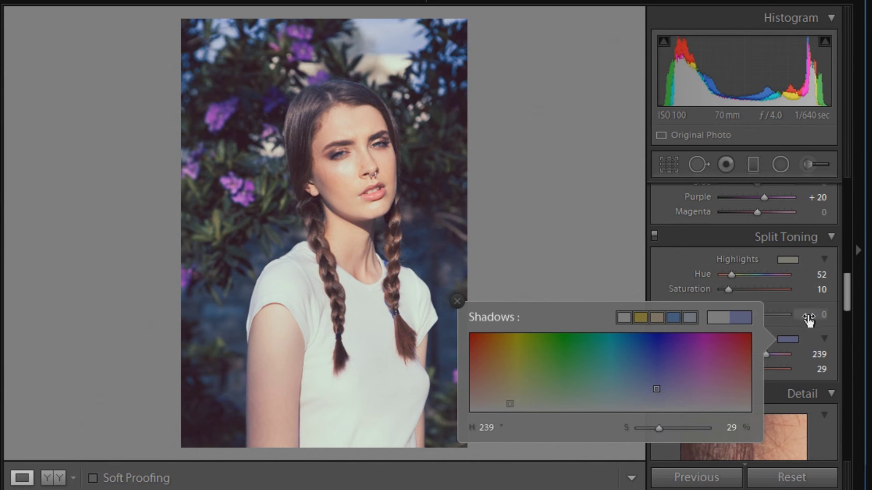
pyautogui.click(840, 305)
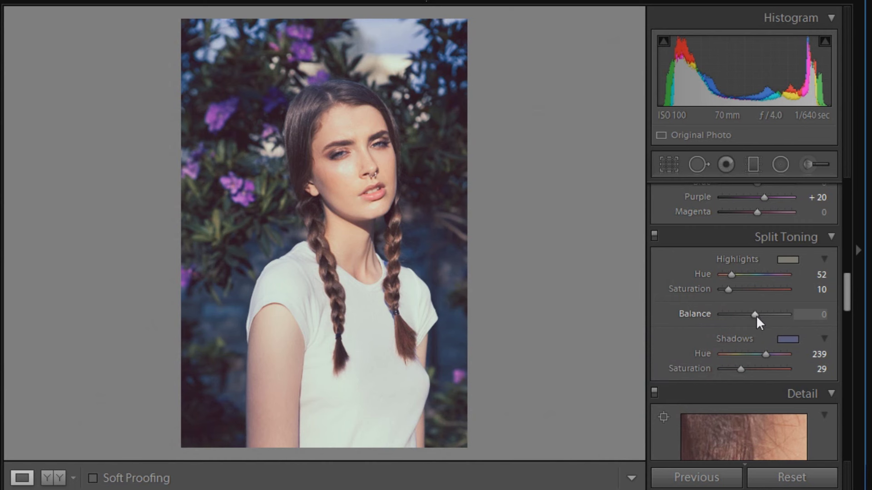
pyautogui.moveTo(753, 315); pyautogui.dragTo(754, 316)
pyautogui.scroll(-5, 724, 241)
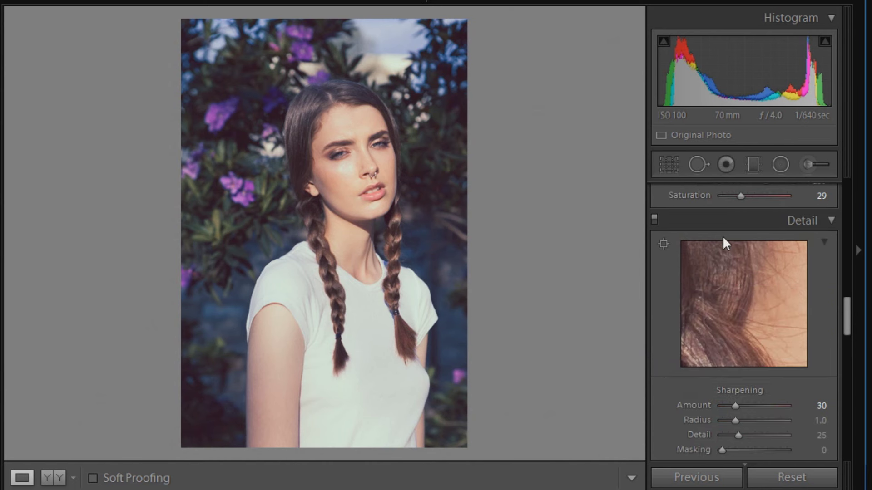
pyautogui.scroll(8, 816, 237)
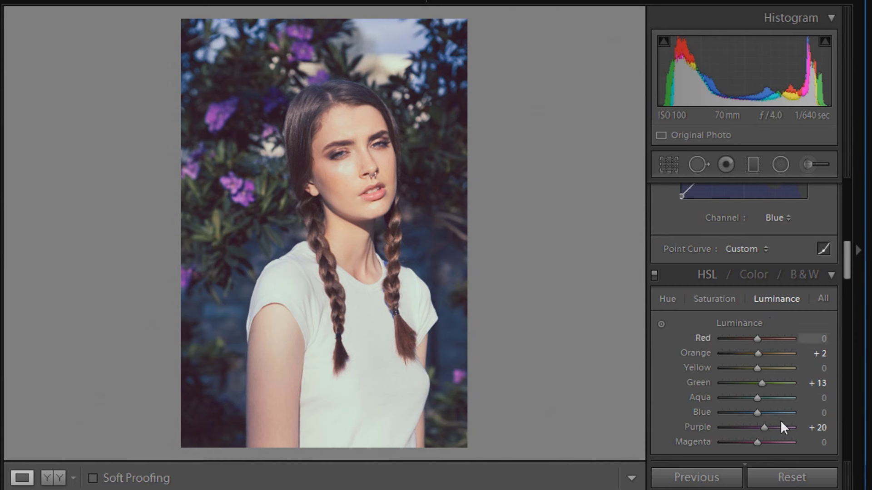
pyautogui.click(801, 479)
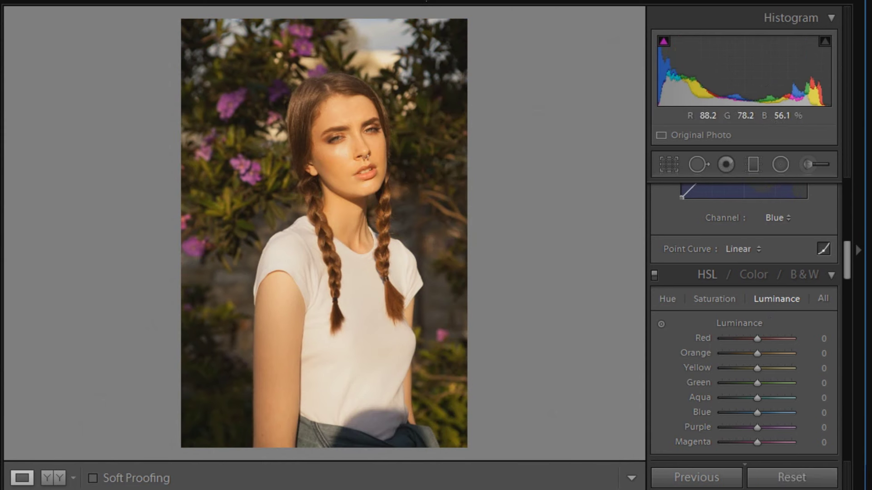
pyautogui.hotkey('alt', 'e')
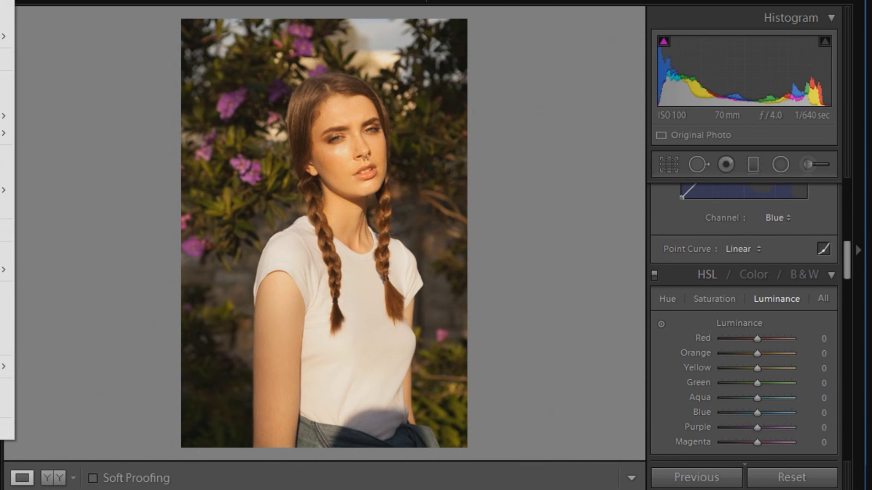
pyautogui.click(23, 8)
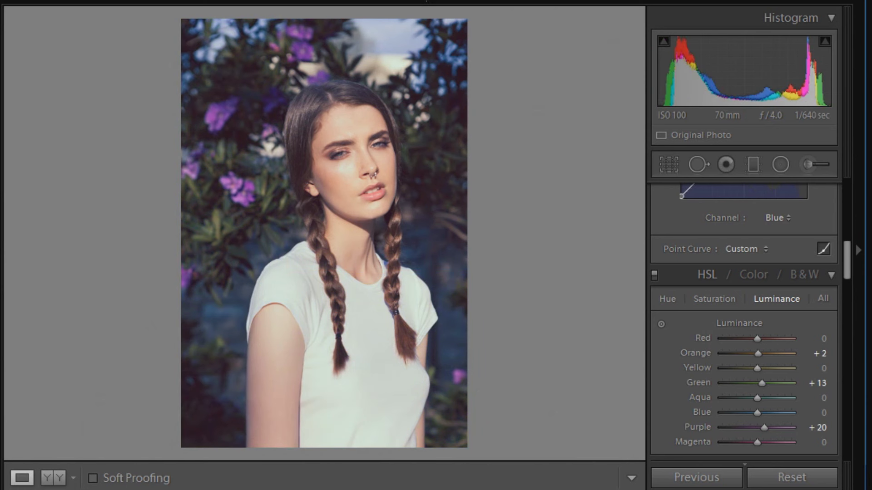
pyautogui.click(791, 478)
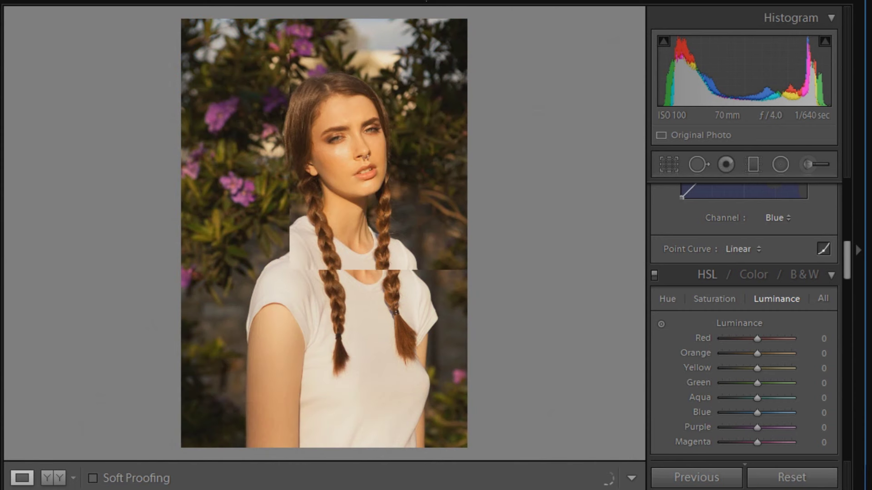
pyautogui.hotkey('alt', 'e')
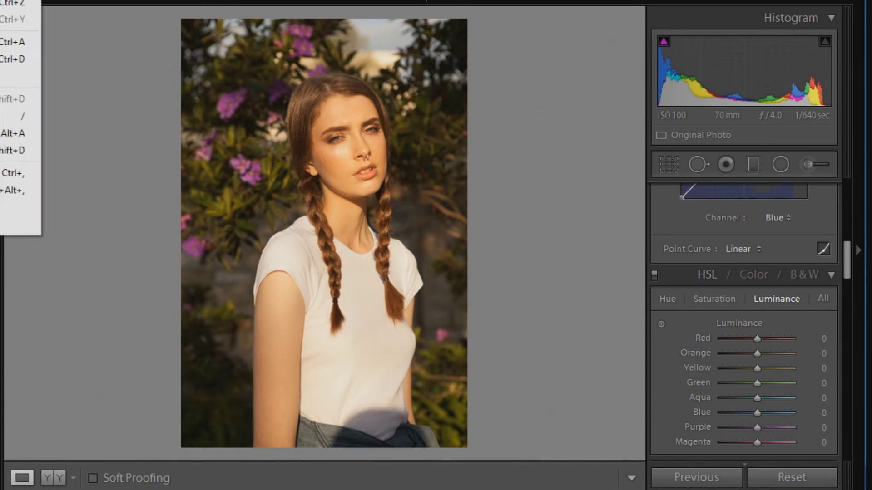
pyautogui.press('Return')
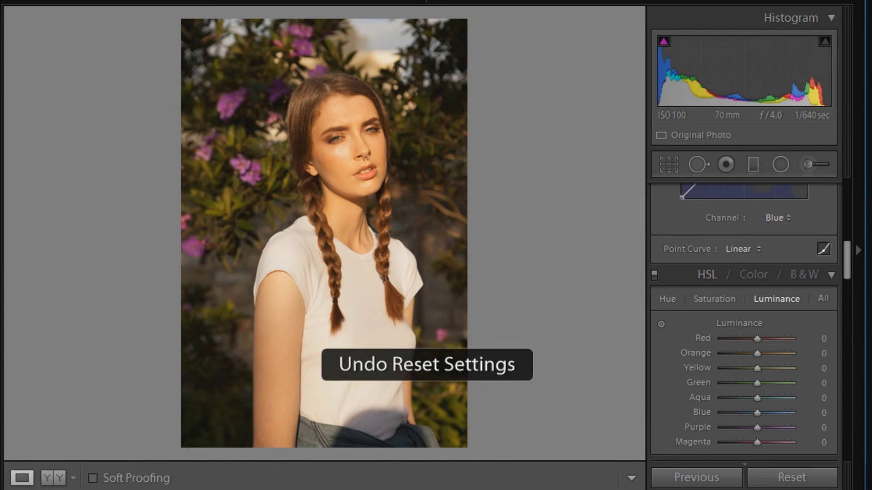